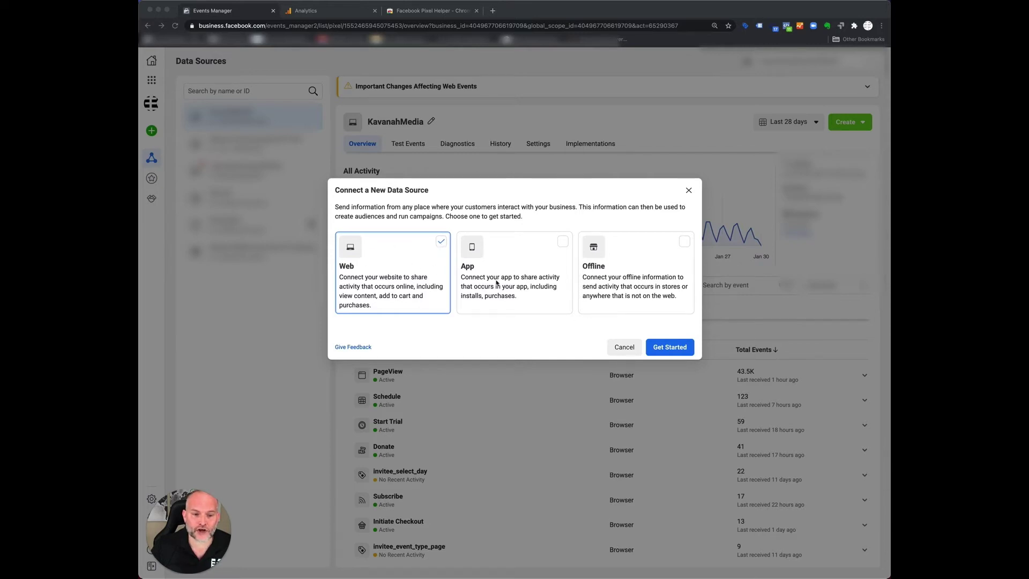
- Connect a new web data source using the Facebook Pixel method and name the pixel "Test Pixel"
left_click(664, 347)
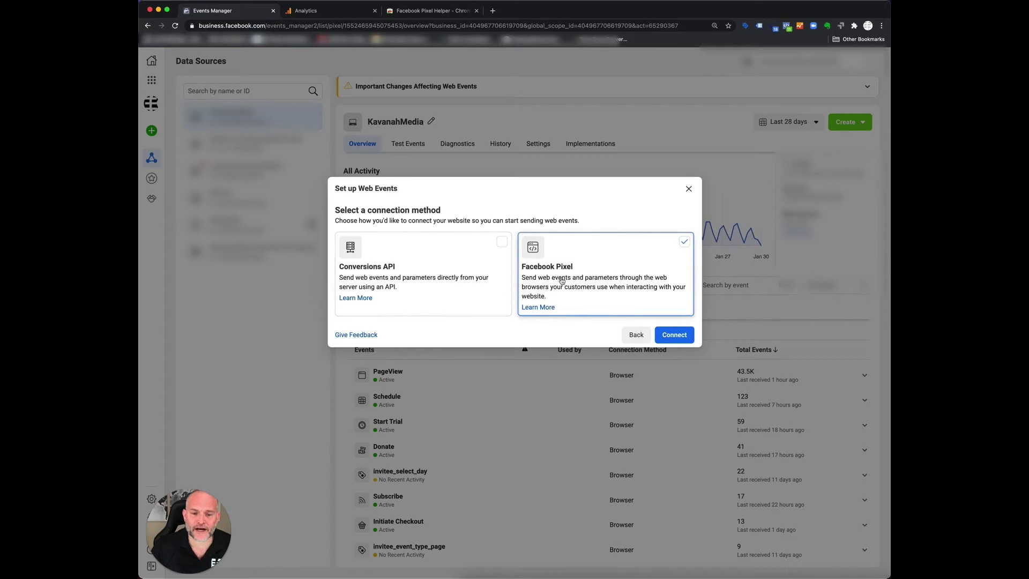
left_click(674, 335)
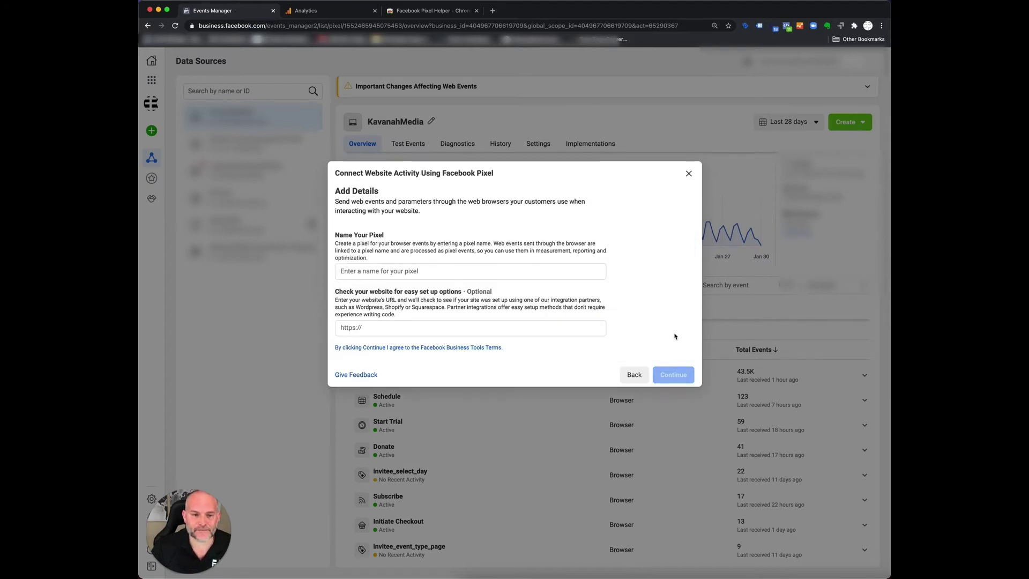
left_click(376, 270)
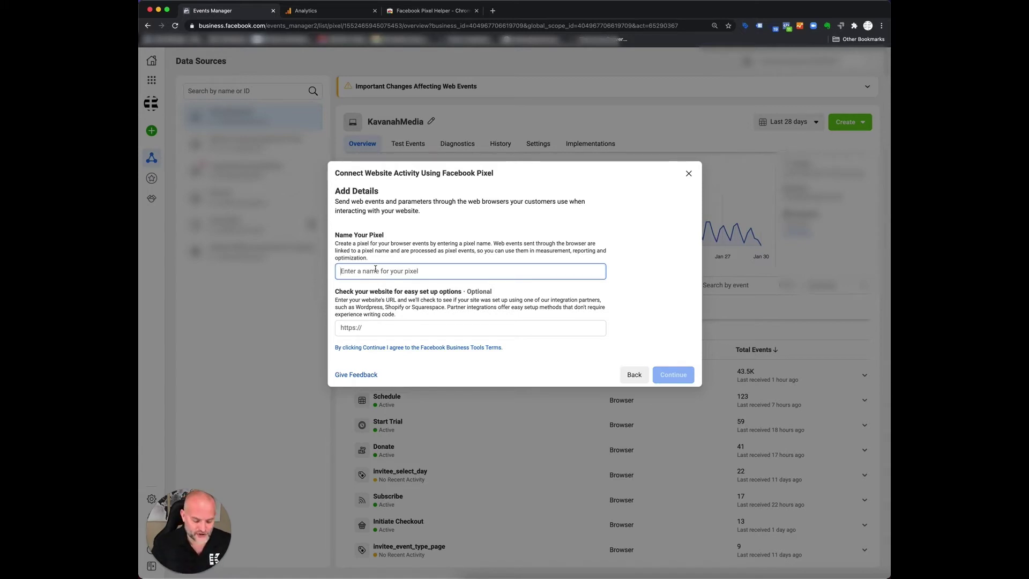
type("Test Pixel")
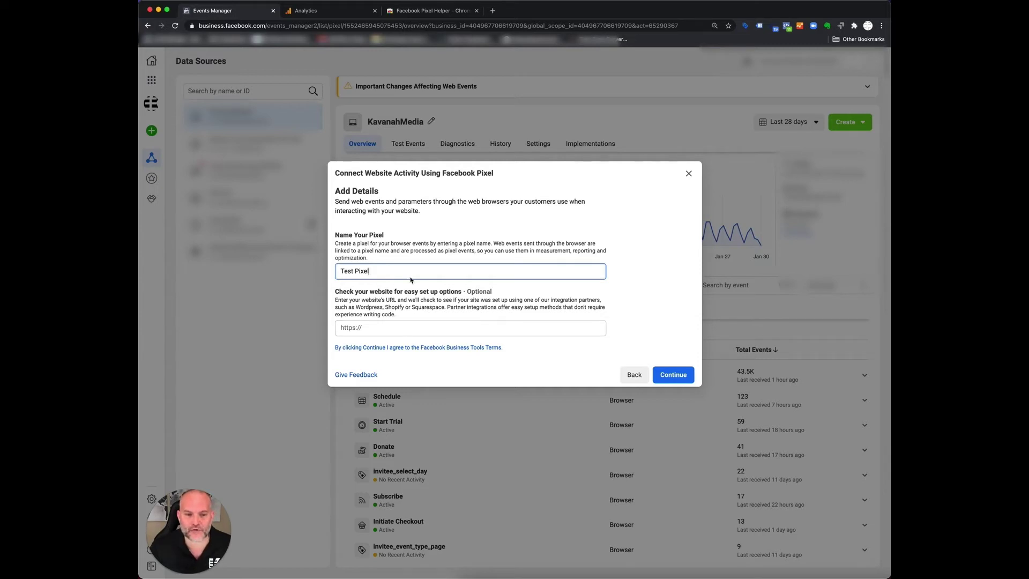
left_click(675, 376)
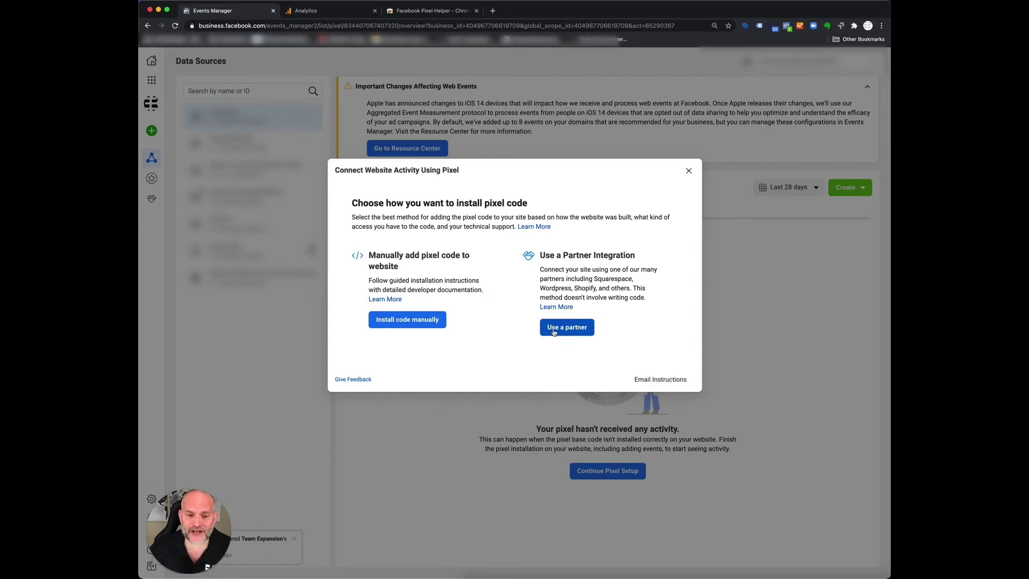
- Go through the WordPress partner integration with Advanced Matching enabled, past the plugin download to the Go to Settings stage
left_click(554, 332)
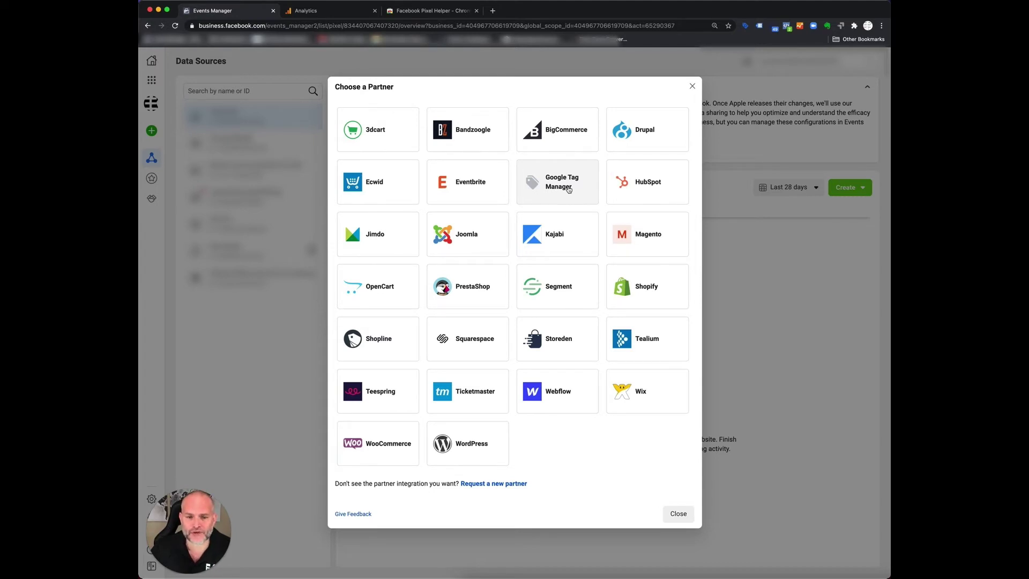
left_click(482, 442)
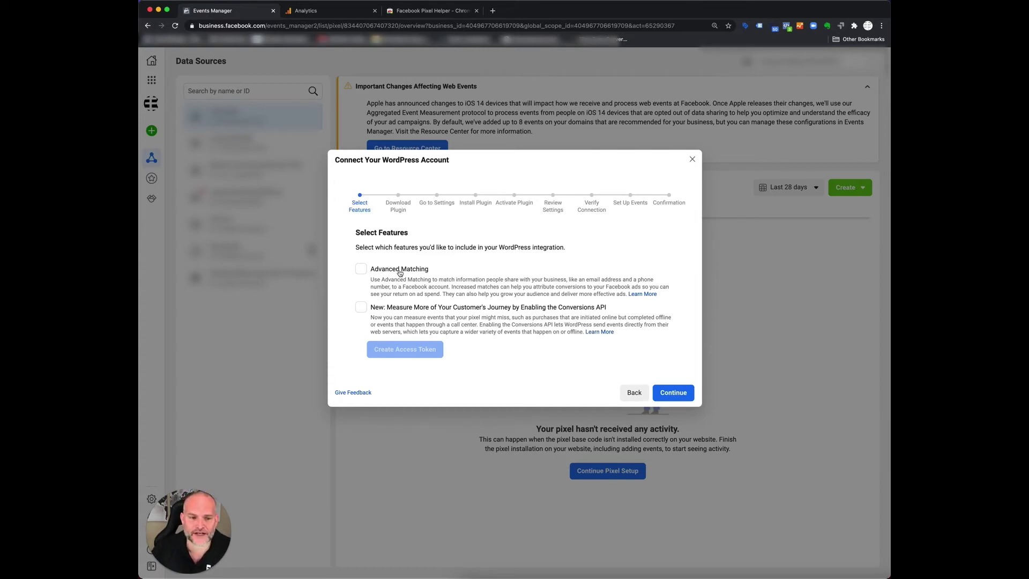
left_click(362, 269)
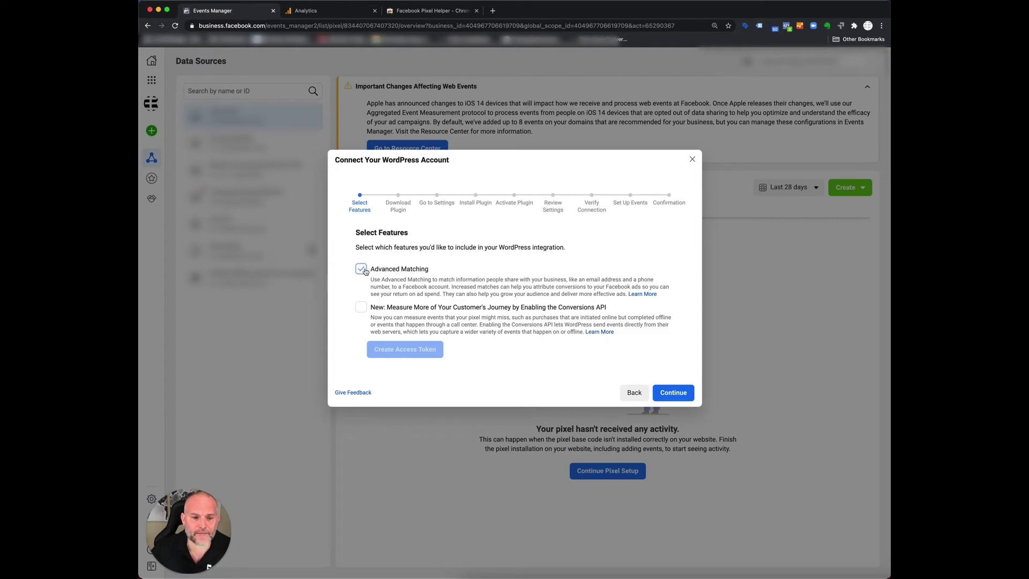
left_click(670, 394)
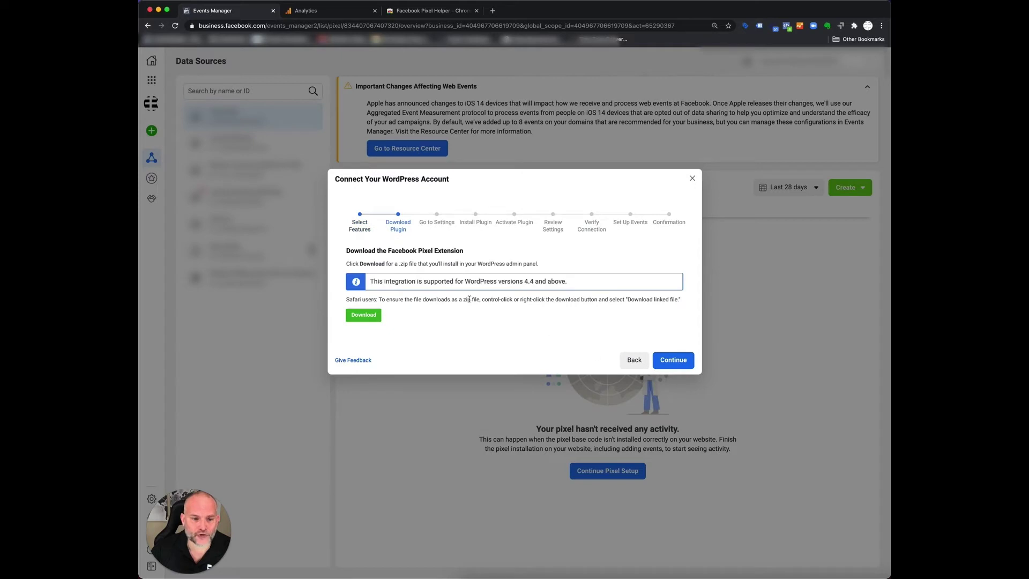
left_click(369, 315)
left_click(665, 366)
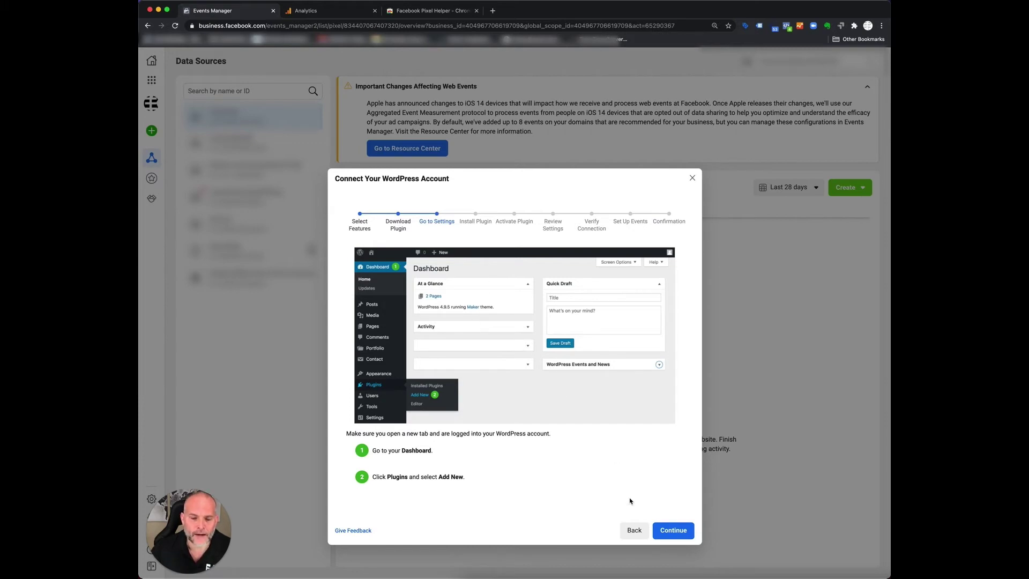
- Back out of the WordPress integration and close the partner selection
left_click(634, 531)
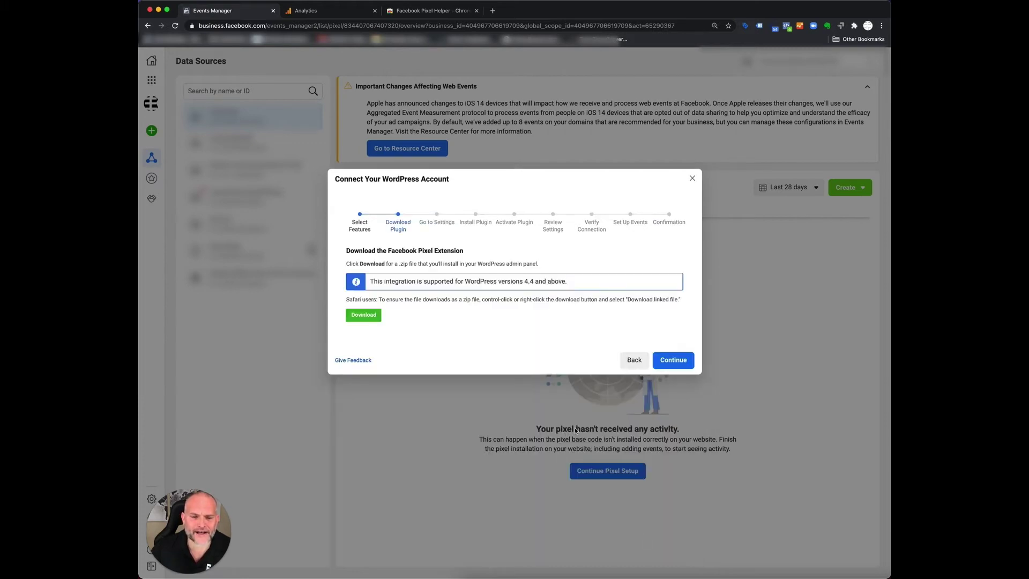
left_click(634, 360)
left_click(631, 392)
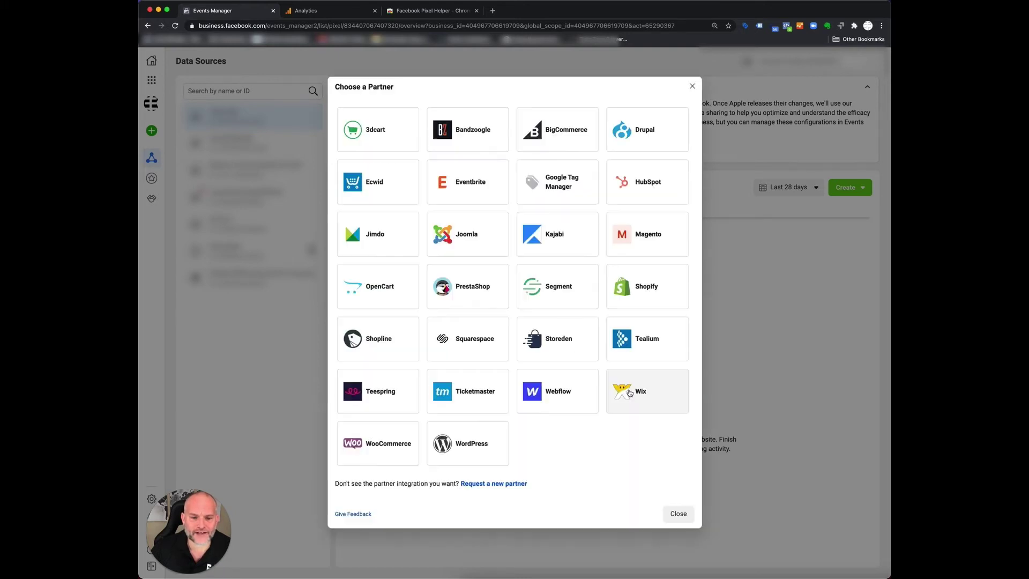
left_click(675, 512)
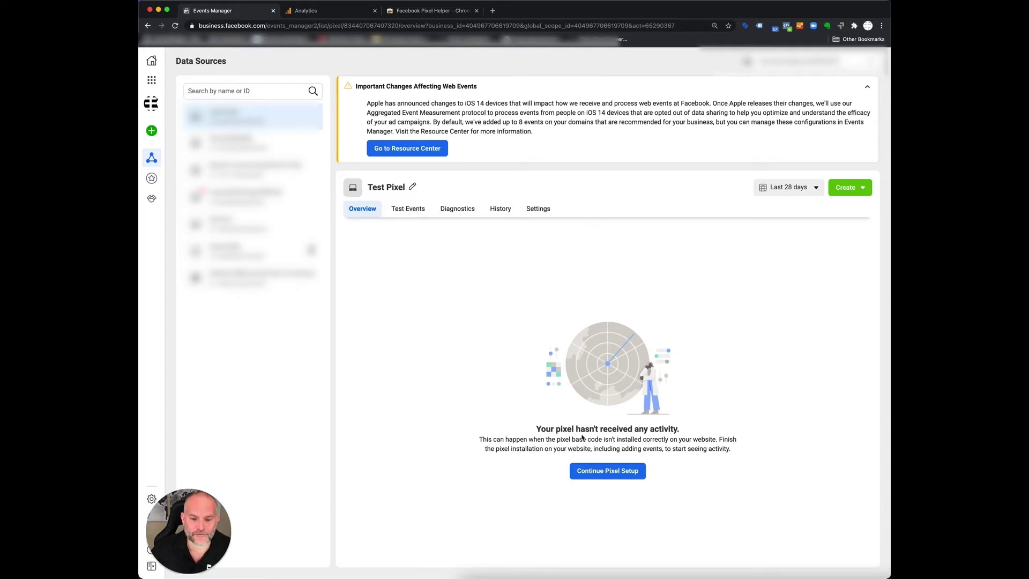
- Resume Test Pixel's setup with the Facebook Pixel method, choose manual code installation and copy the base code
left_click(602, 473)
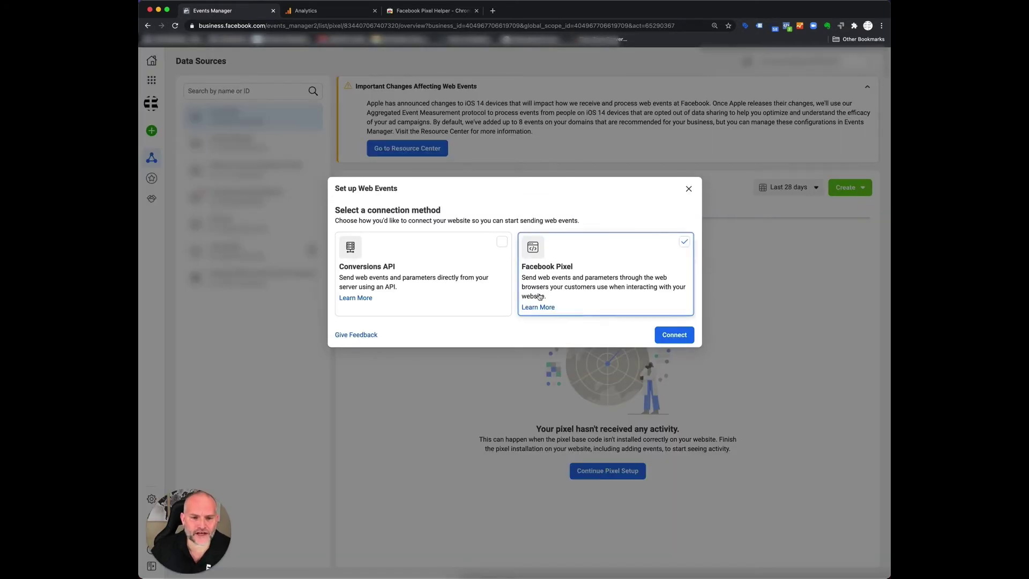
left_click(675, 336)
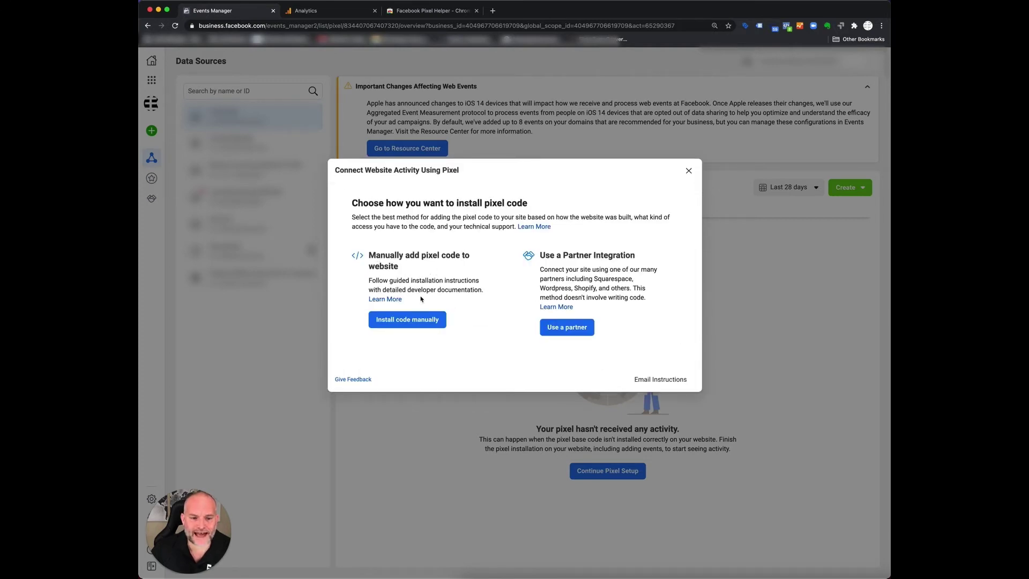
left_click(405, 322)
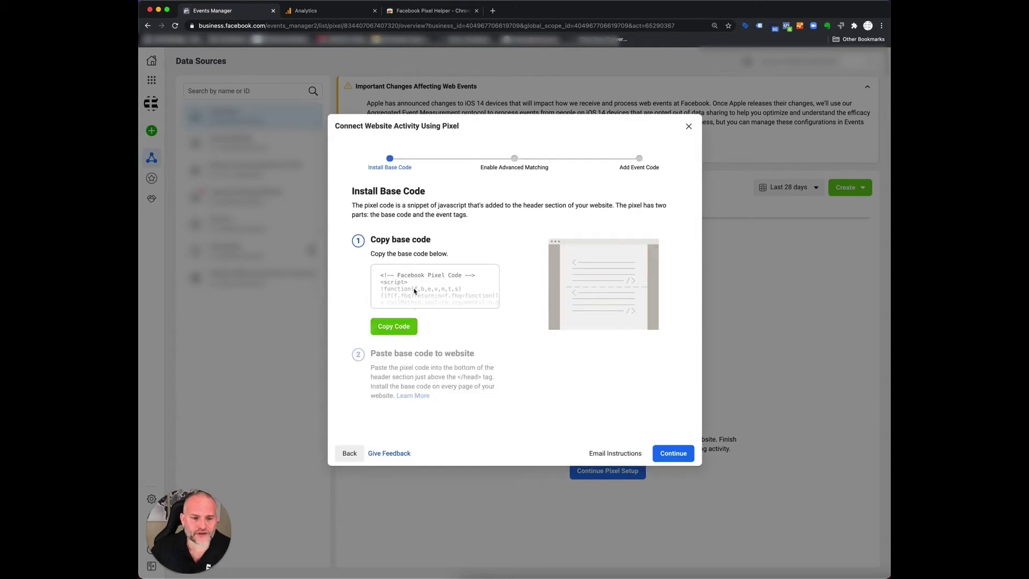
left_click(398, 328)
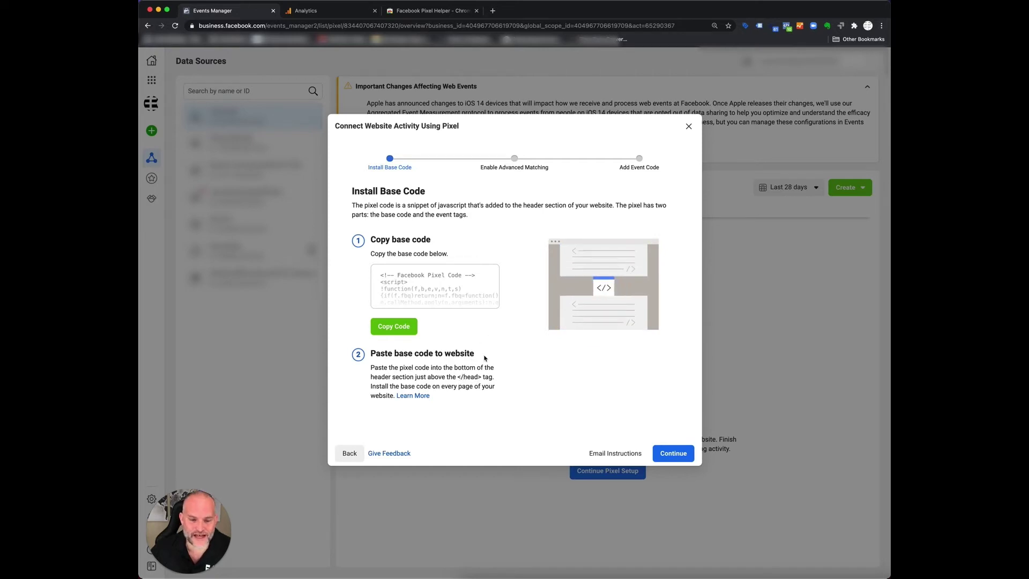
- Turn on Automatic Advanced Matching for the pixel and proceed to the Add Event Code stage
left_click(667, 453)
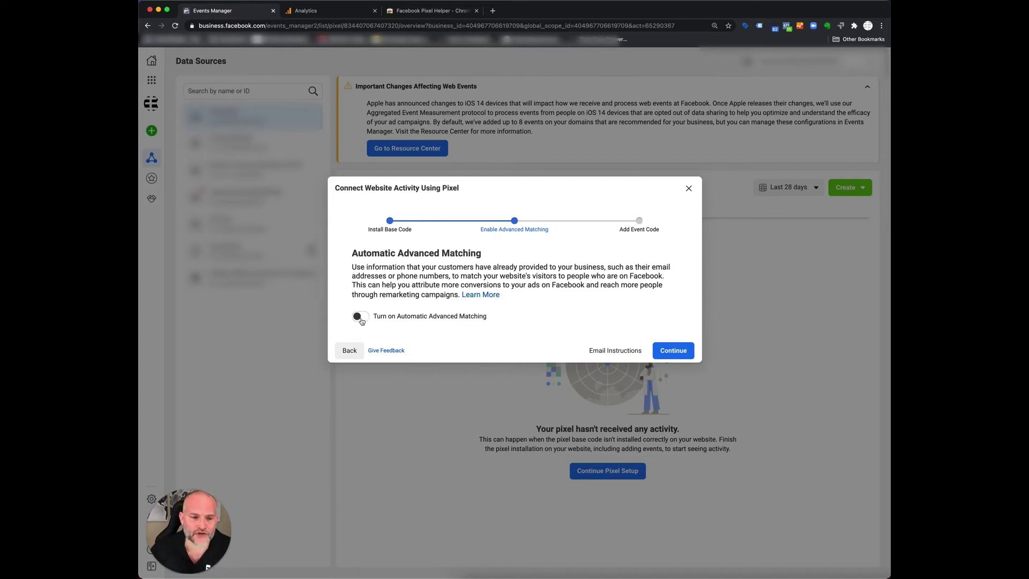
left_click(359, 319)
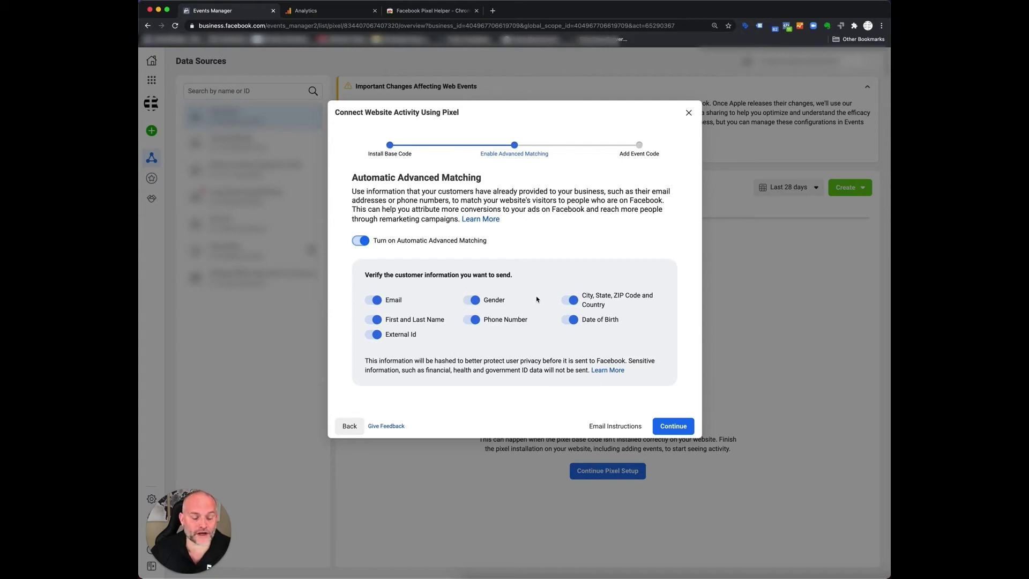
left_click(674, 427)
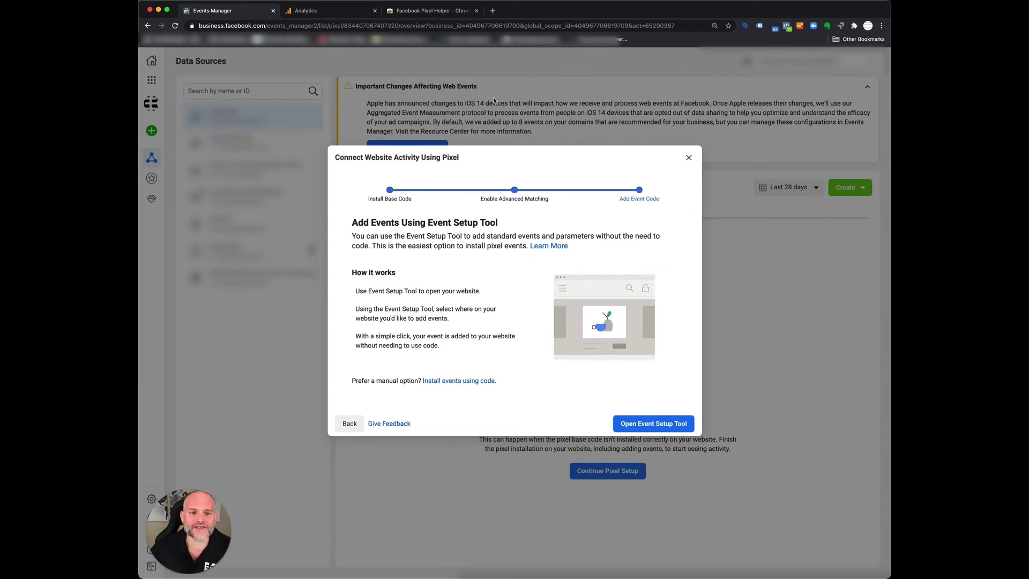
- Show the Facebook Pixel Helper page in the Chrome Web Store and check that page for pixels with the extension
left_click(433, 15)
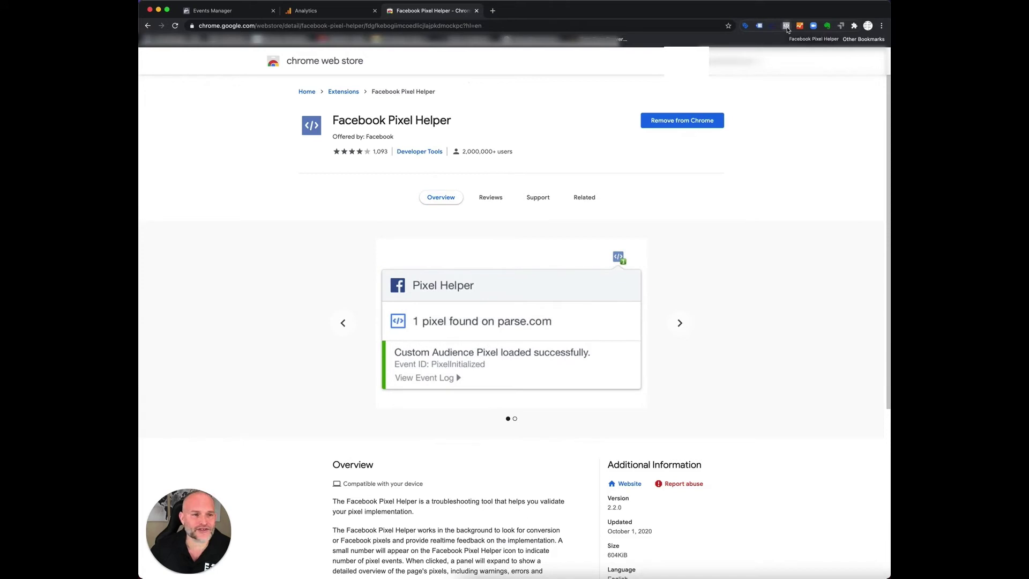
left_click(787, 27)
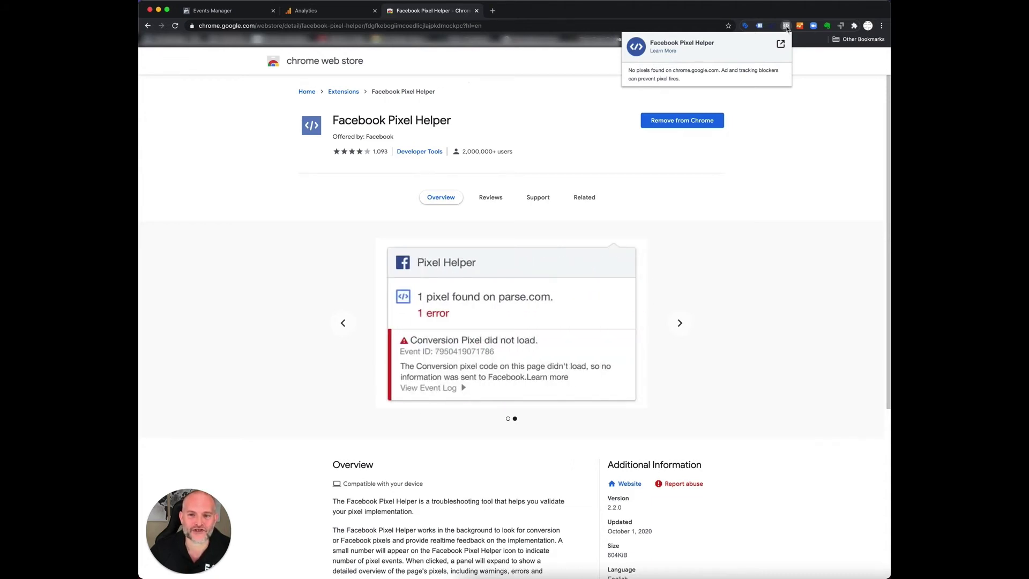
left_click(786, 27)
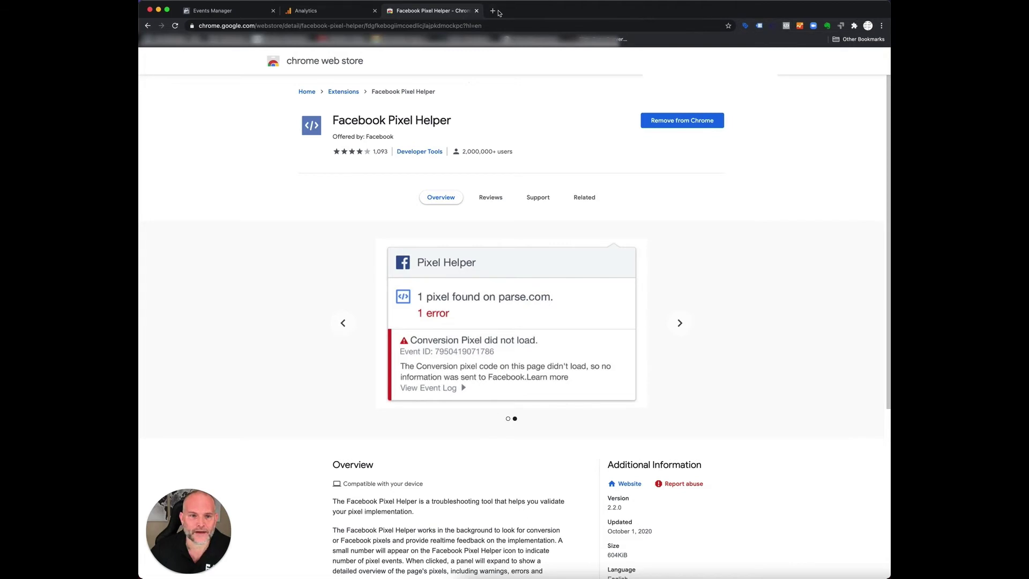
- Open espn.com in a new tab and inspect its pixels with Facebook Pixel Helper
left_click(493, 10)
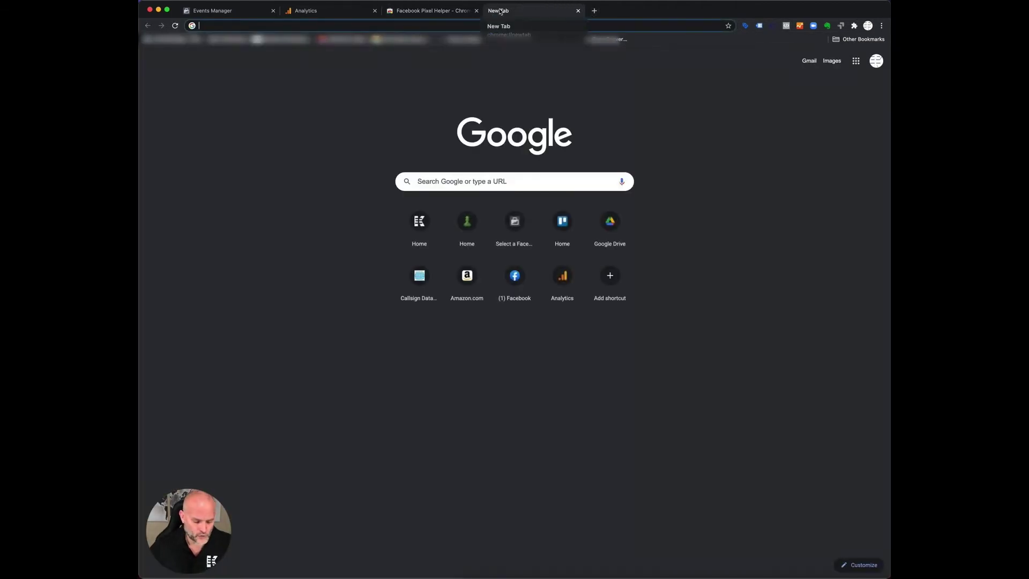
type("espn")
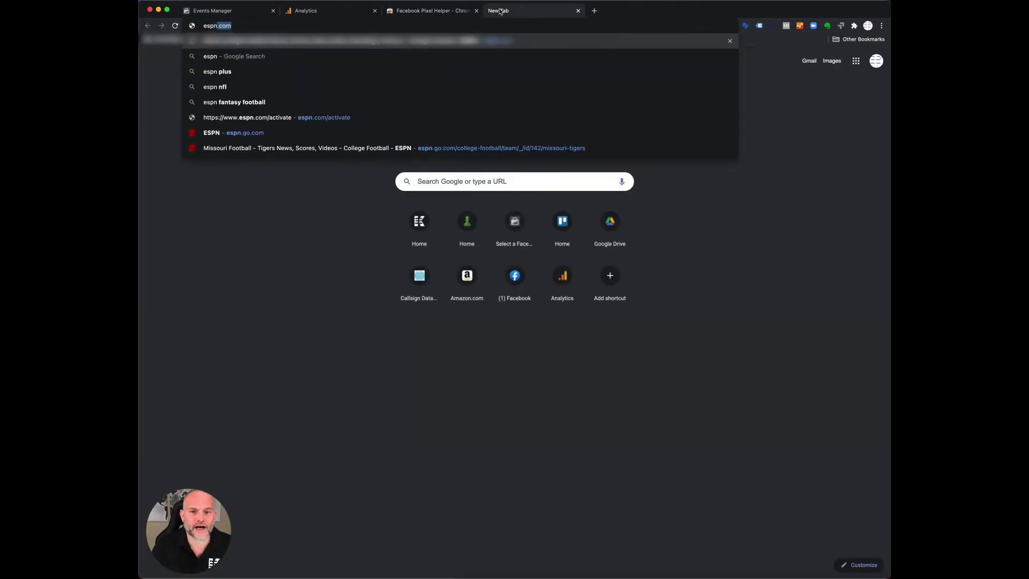
key("Return")
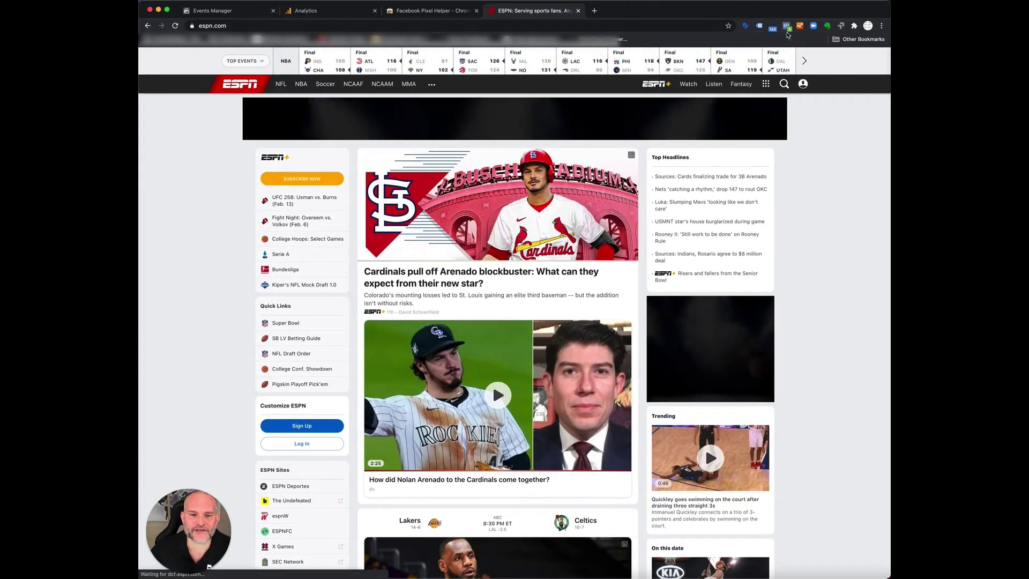
left_click(787, 28)
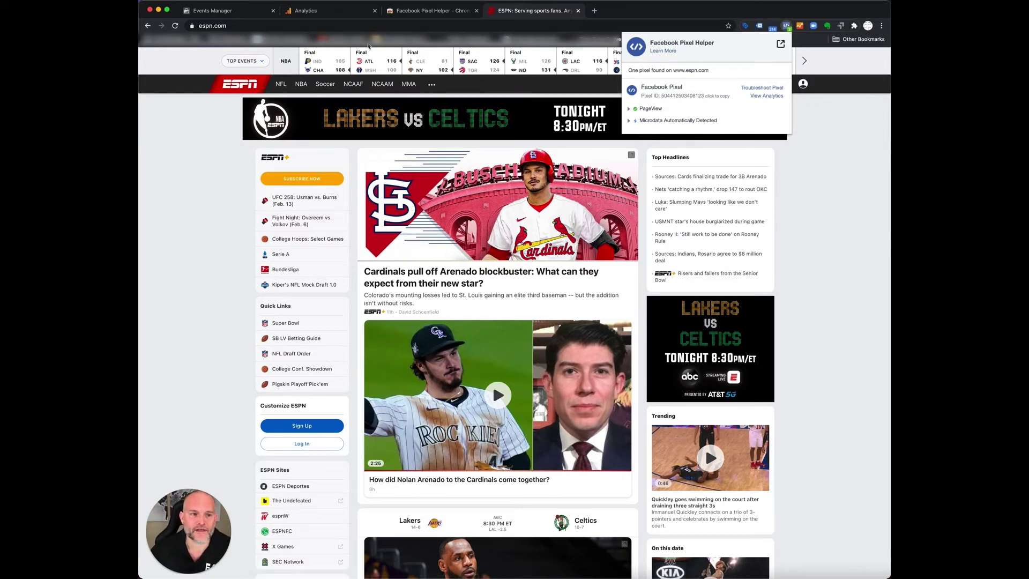
- Return to Events Manager, close the pixel setup dialog and view Test Pixel's Test Events page
left_click(239, 11)
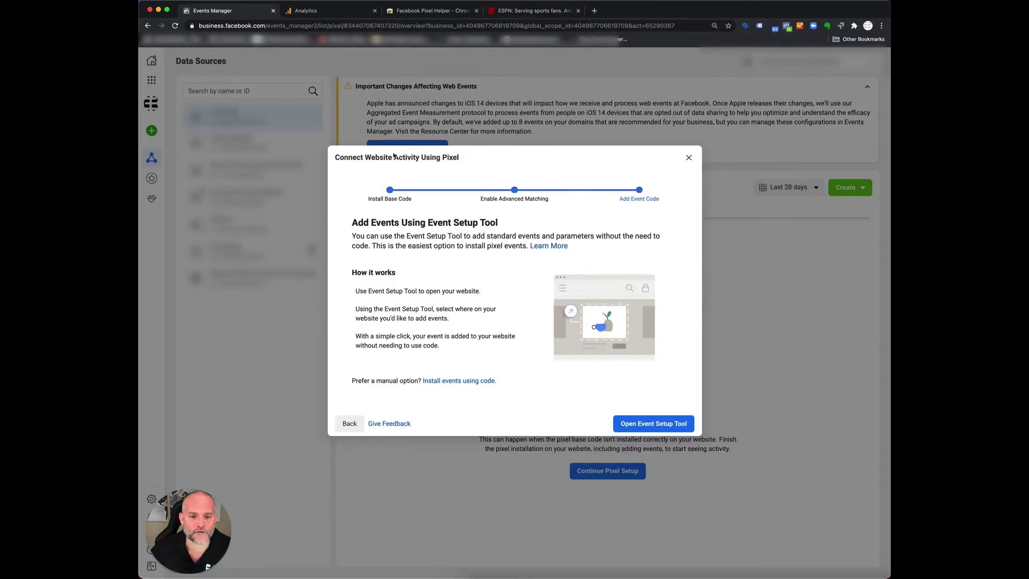
left_click(689, 158)
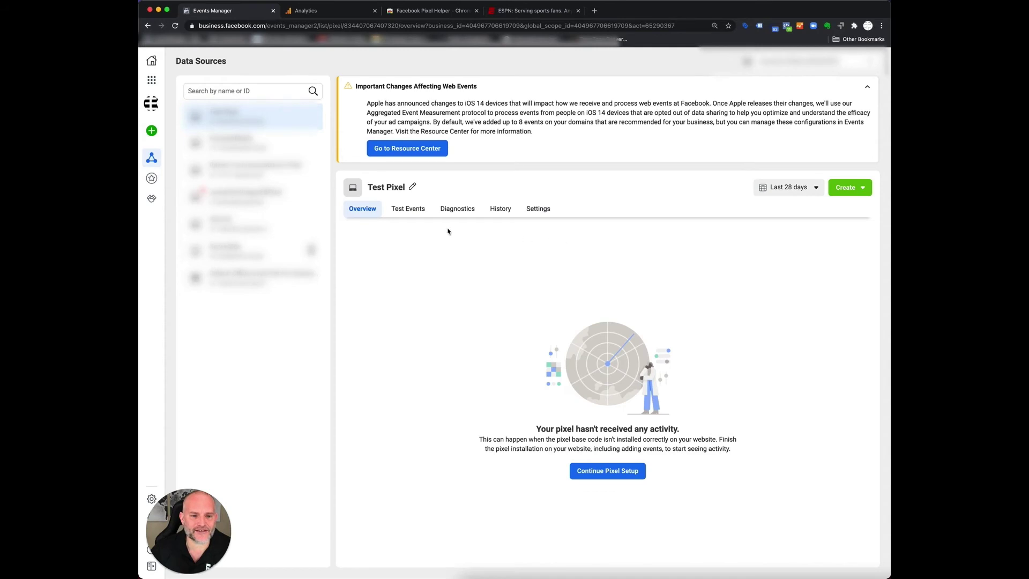
left_click(416, 213)
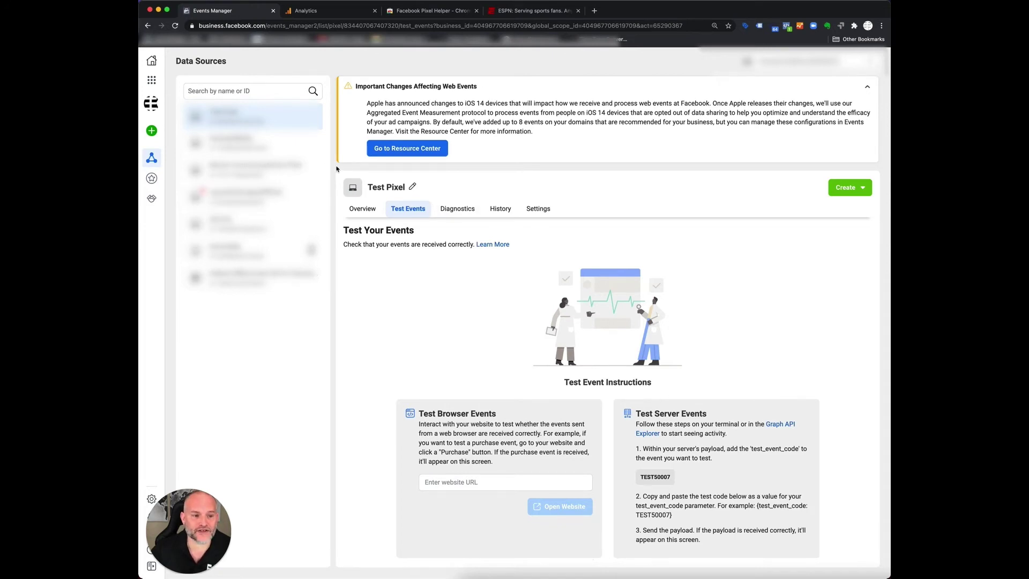
- Open the KavanahMedia pixel's overview and examine its activity chart and list of received events
left_click(252, 142)
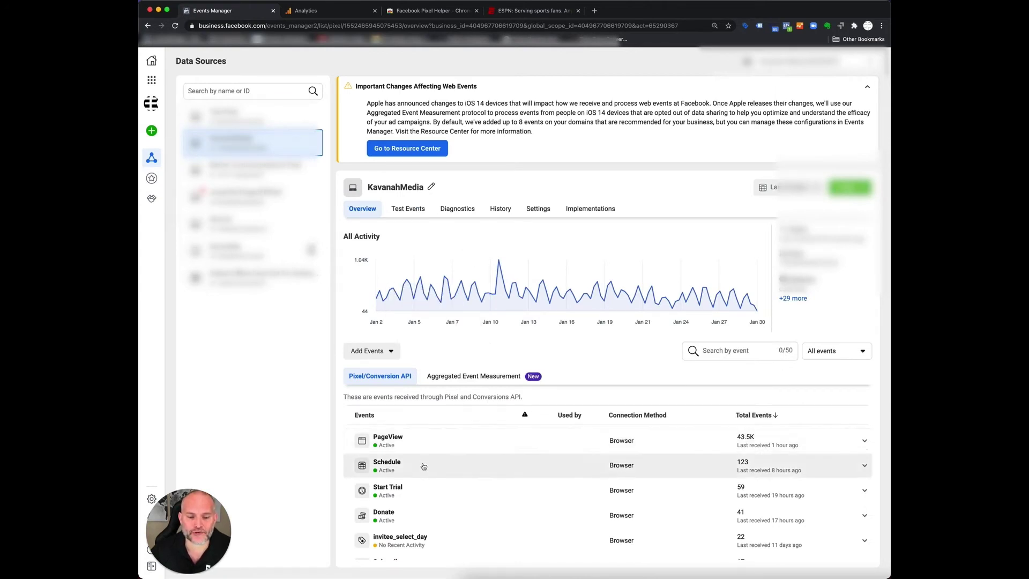
scroll(487, 480, "down", 2)
scroll(489, 492, "up", 2)
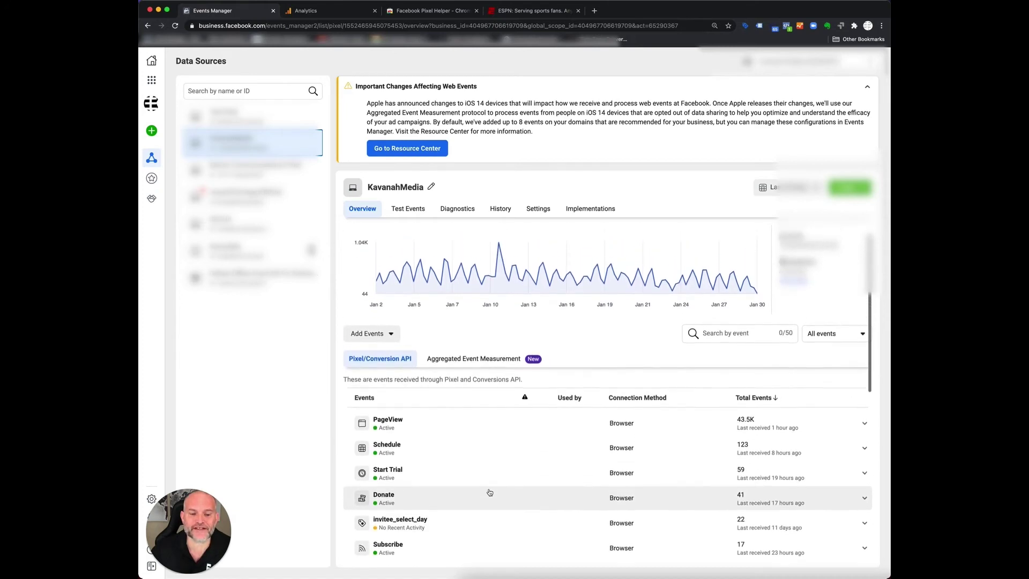